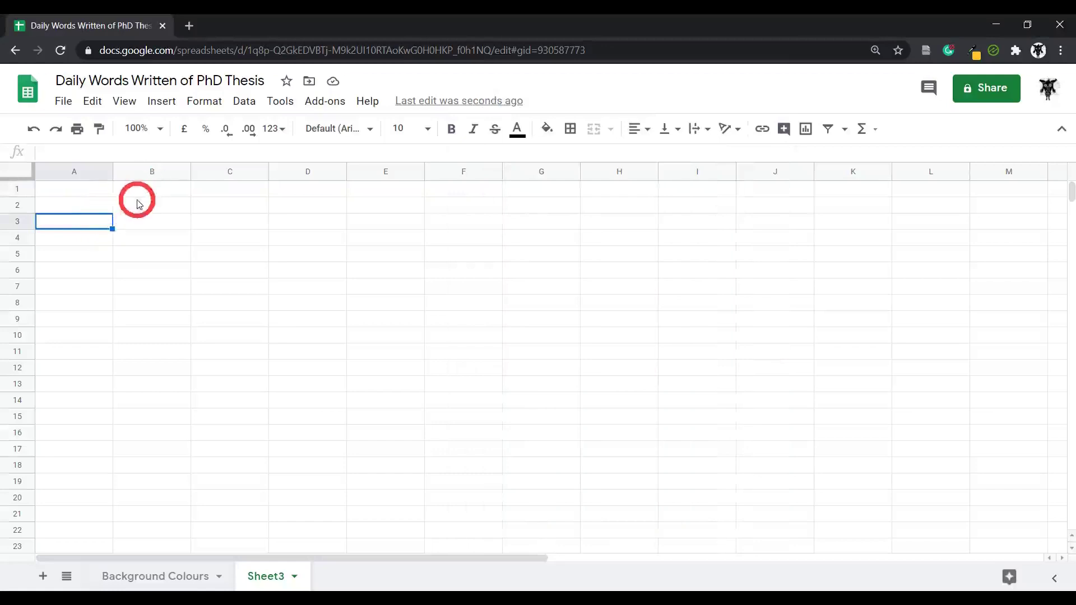
Fill cell A1 with light cornflower blue 3
click(86, 190)
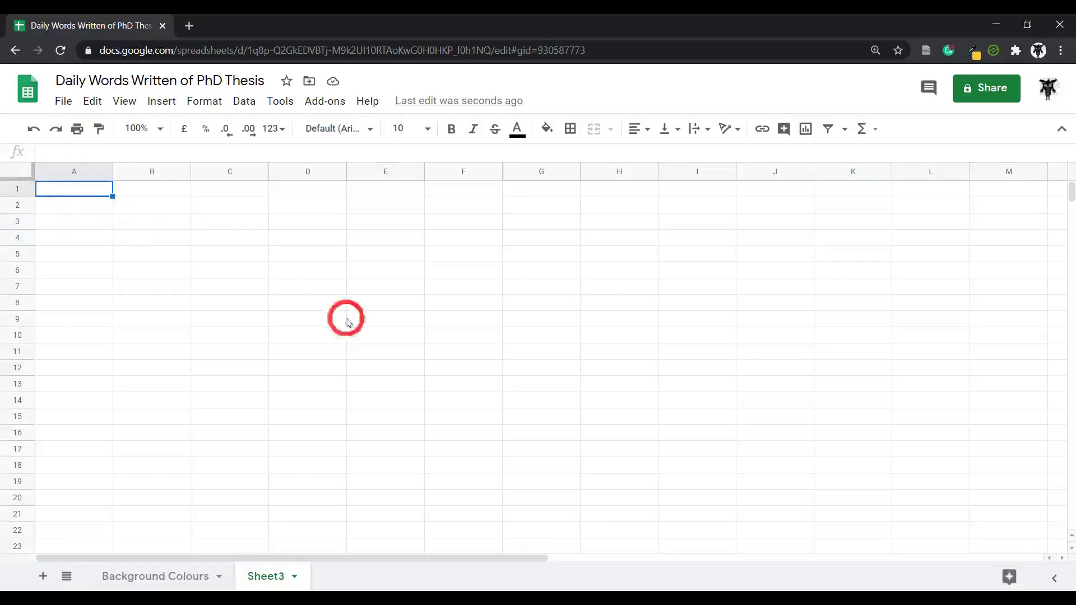
click(551, 131)
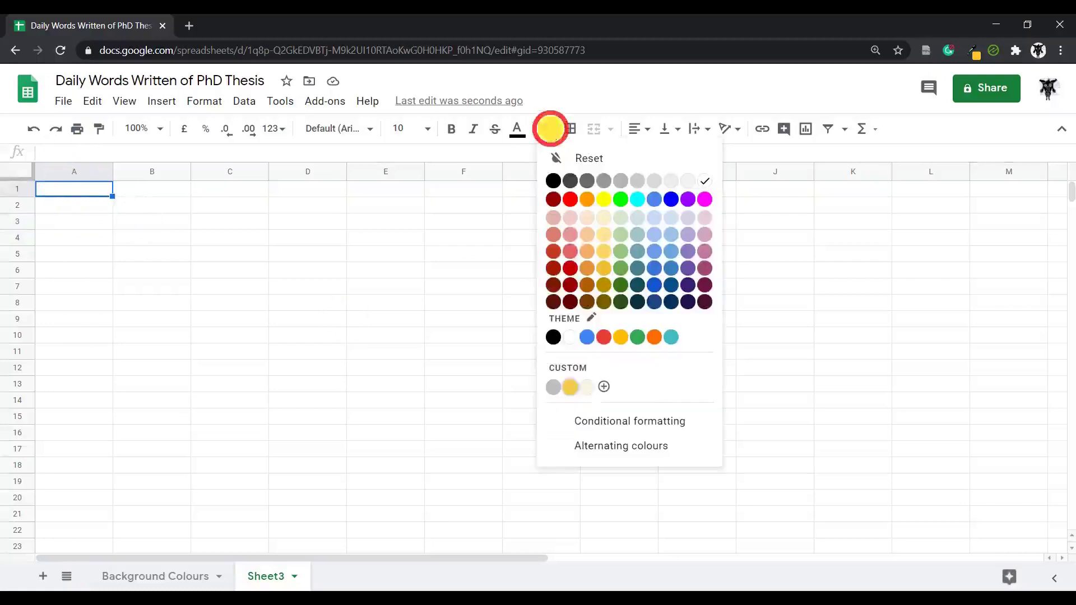
click(657, 225)
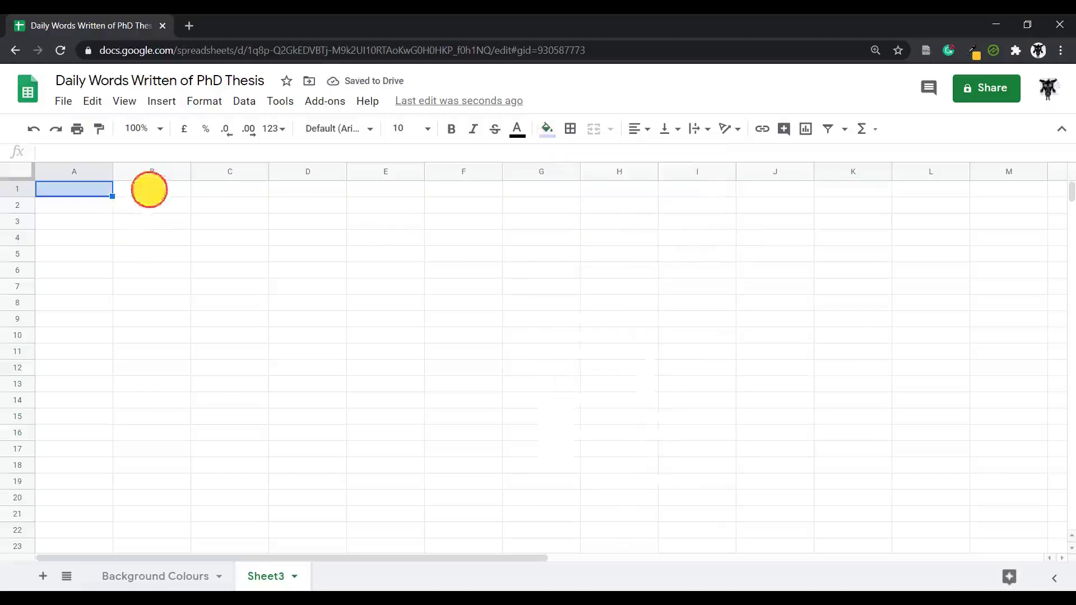
Fill the range B1:F3 with light green 2
drag(149, 190, 461, 221)
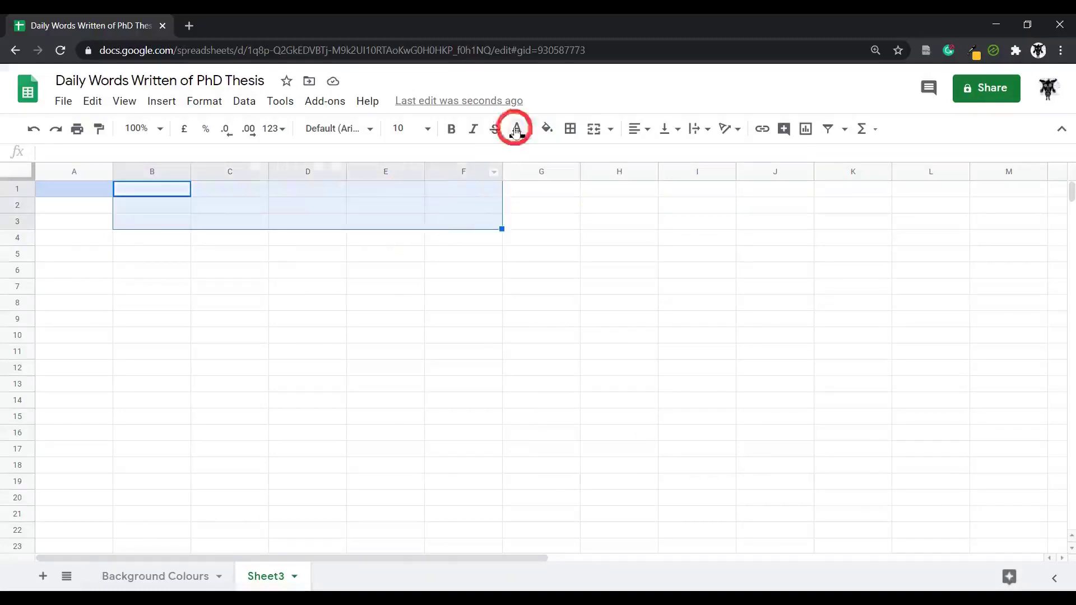
click(547, 130)
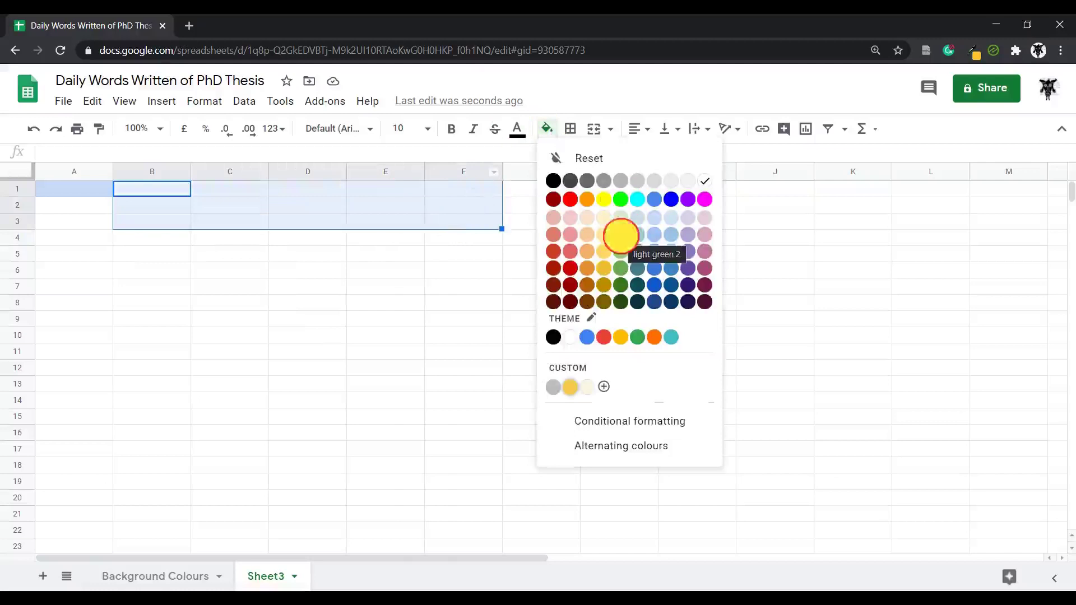
click(620, 236)
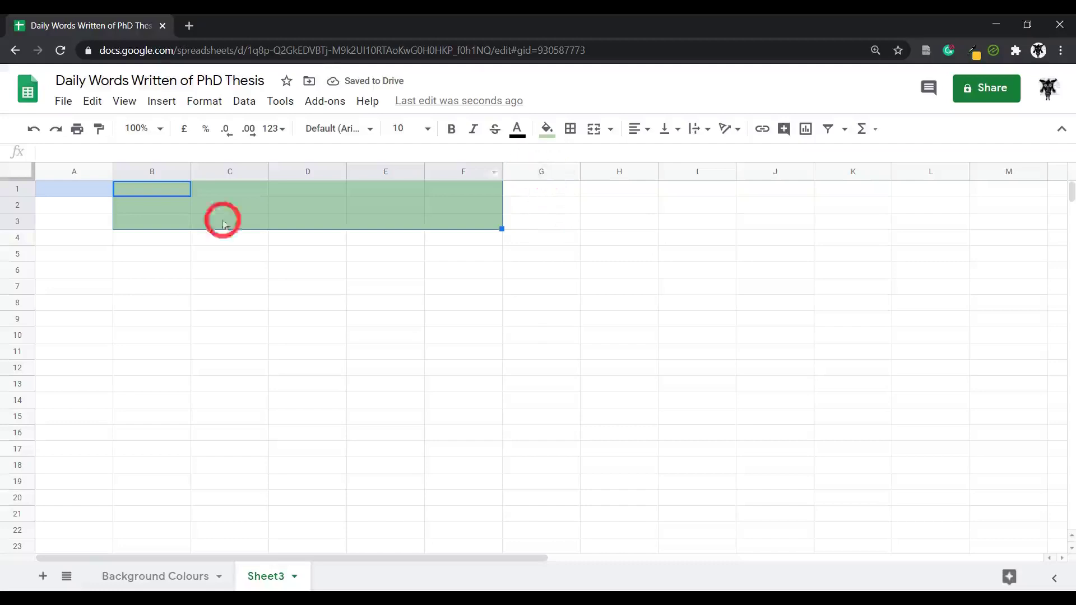
Fill all of column G with light purple, then deselect to view the colours
click(550, 173)
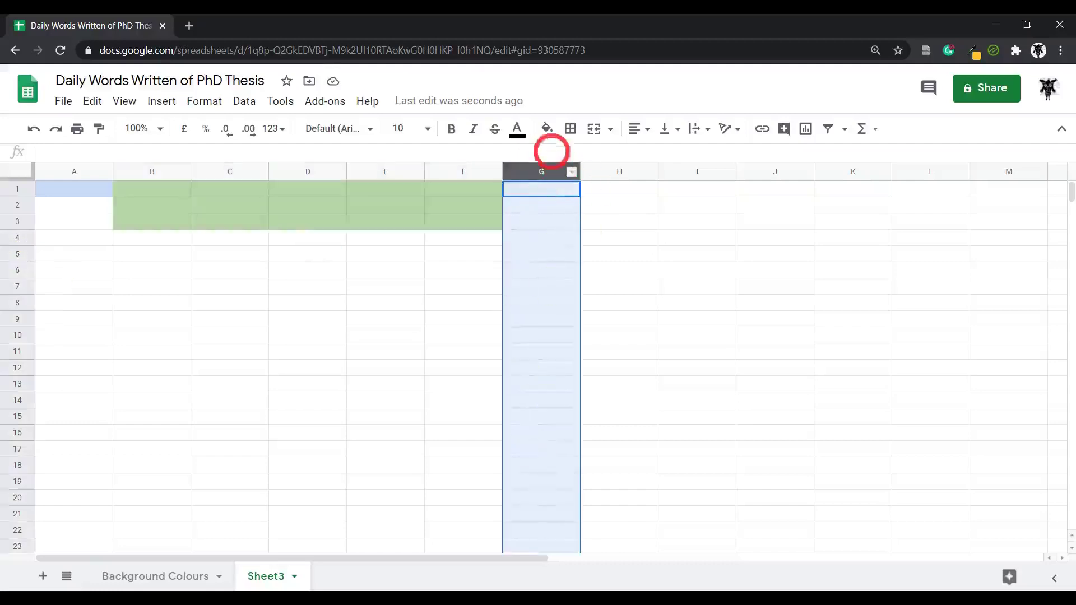
click(547, 129)
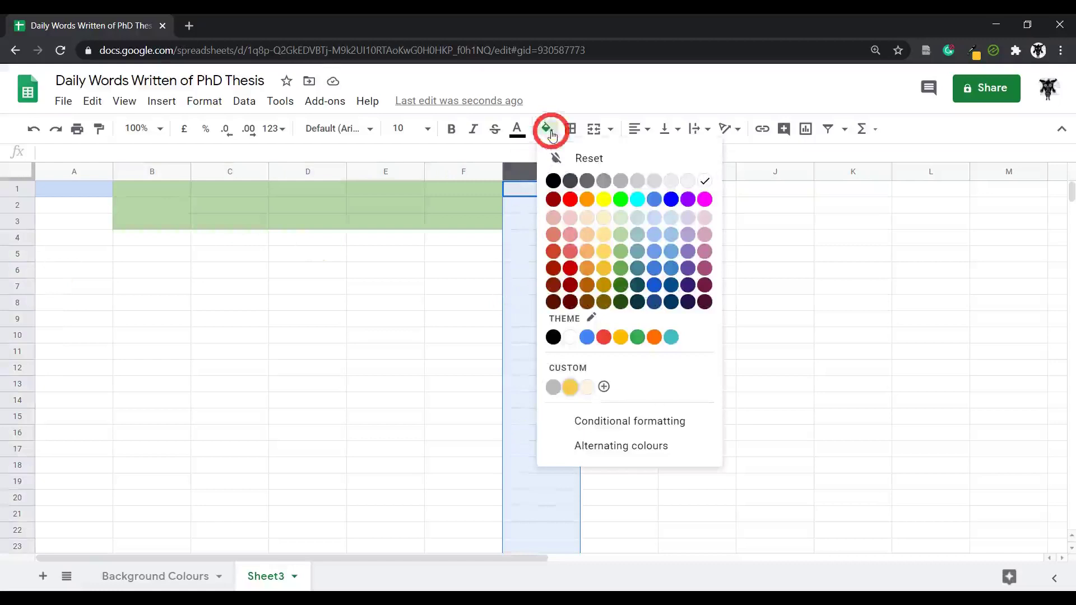
click(686, 216)
click(403, 337)
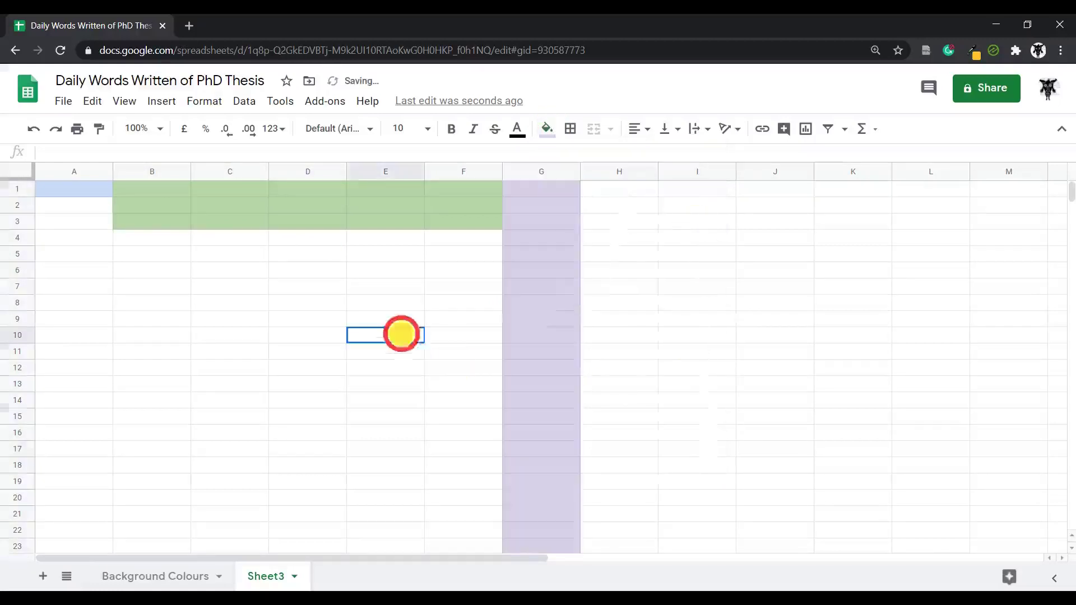
Enter Header, Data, Data and Average in cells A5 through A8
click(69, 259)
text(He)
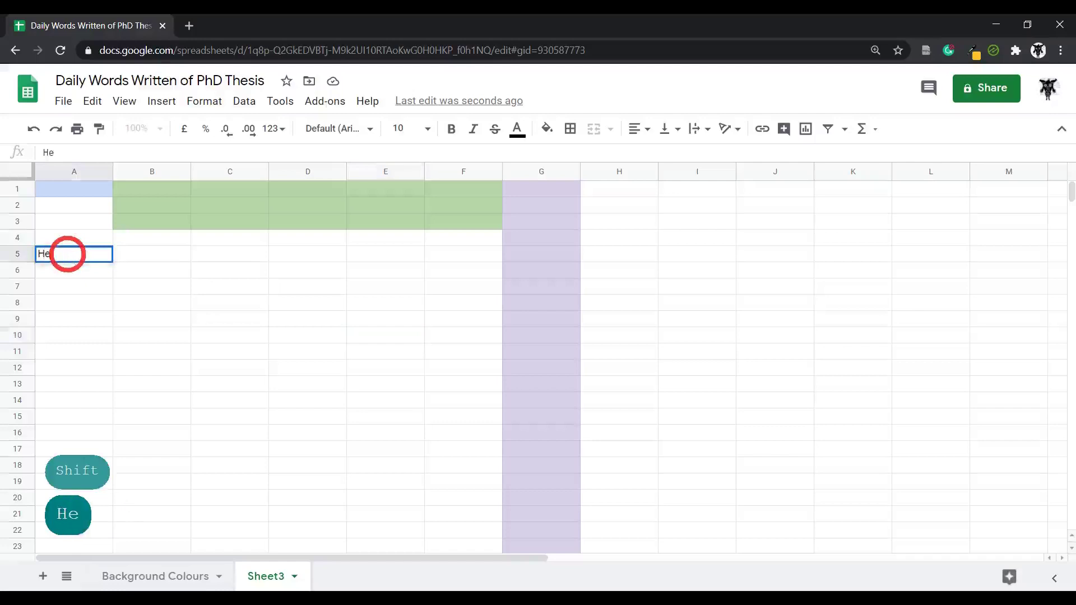
text(ader)
key(Return)
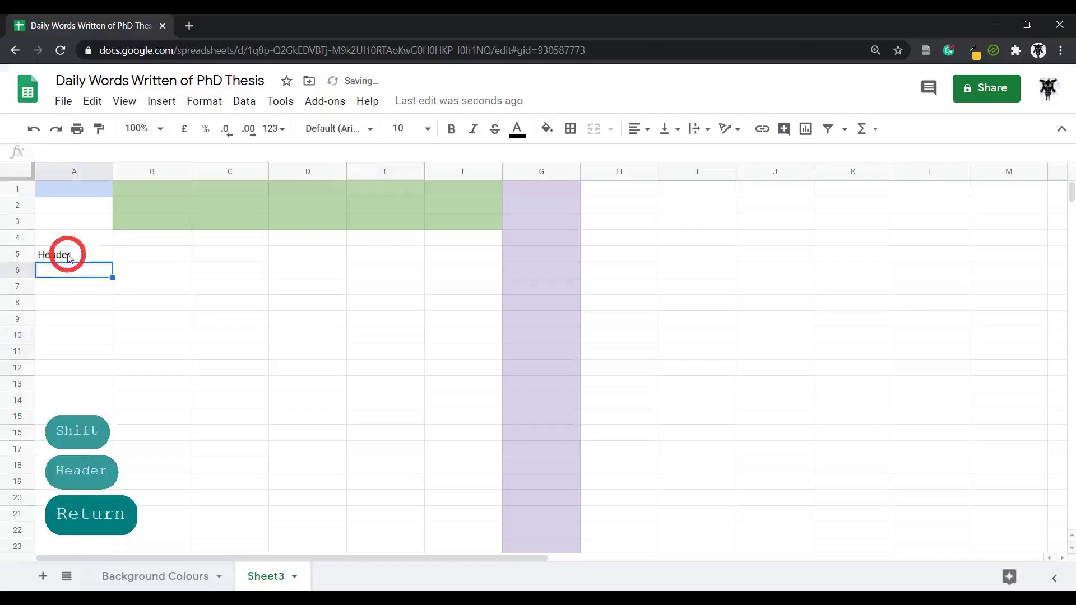
text(Data)
key(Return)
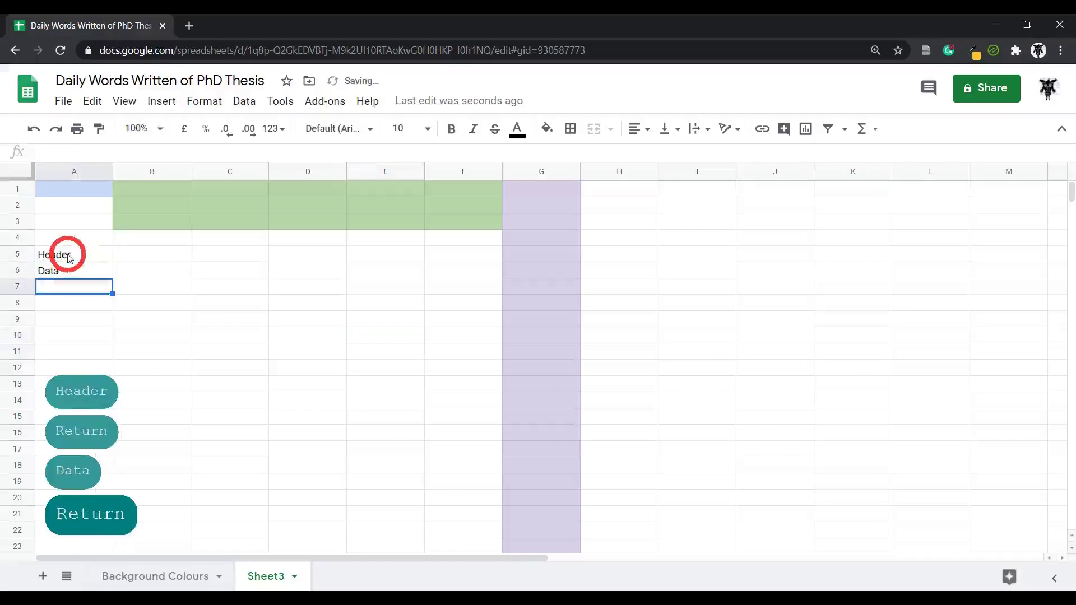
text(Dat)
key(Return)
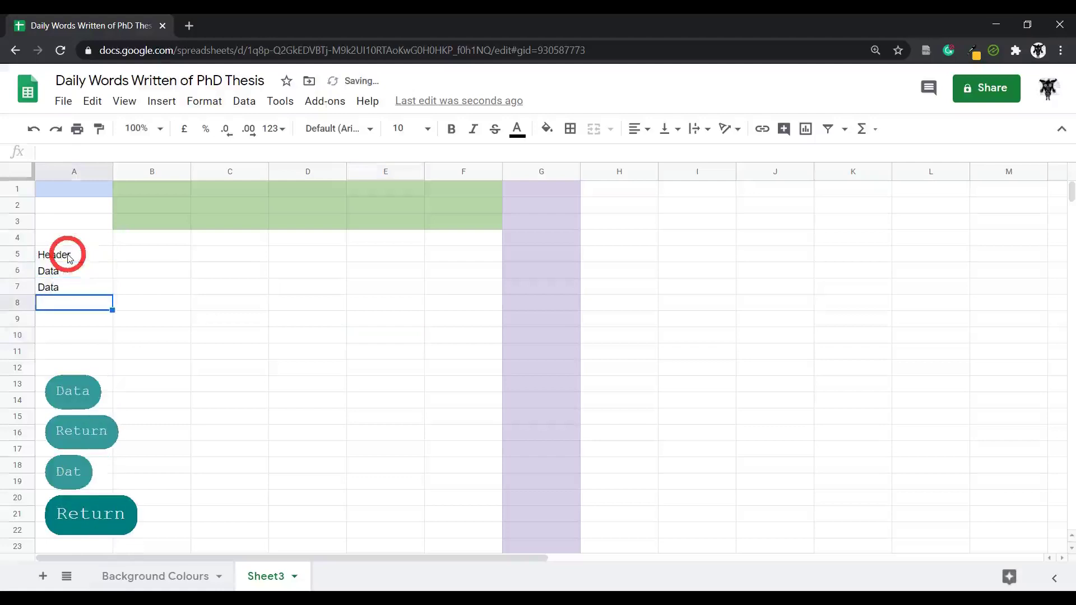
text(A)
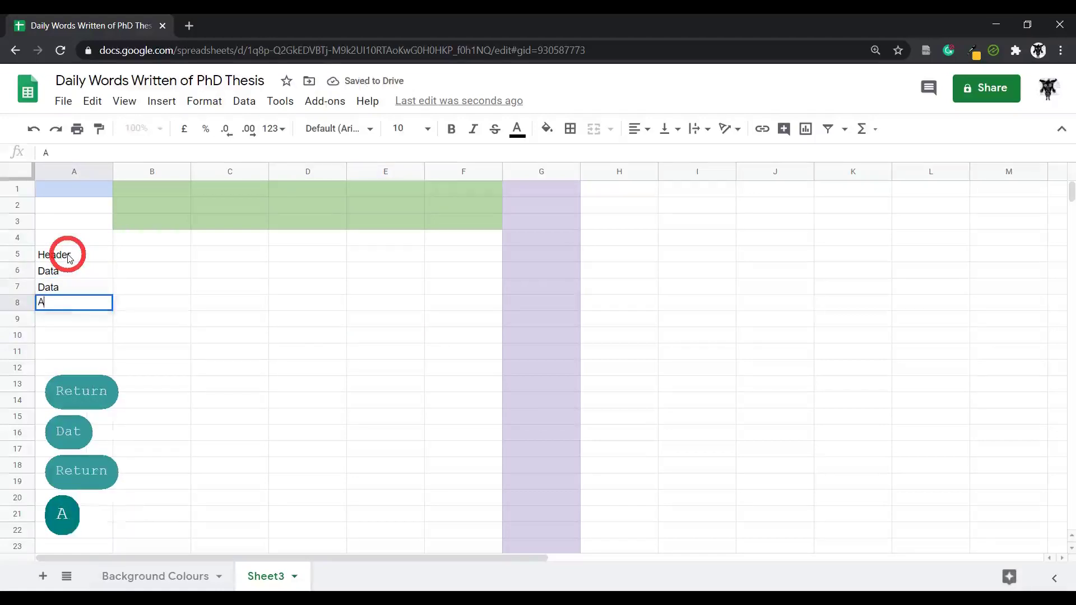
text(verage)
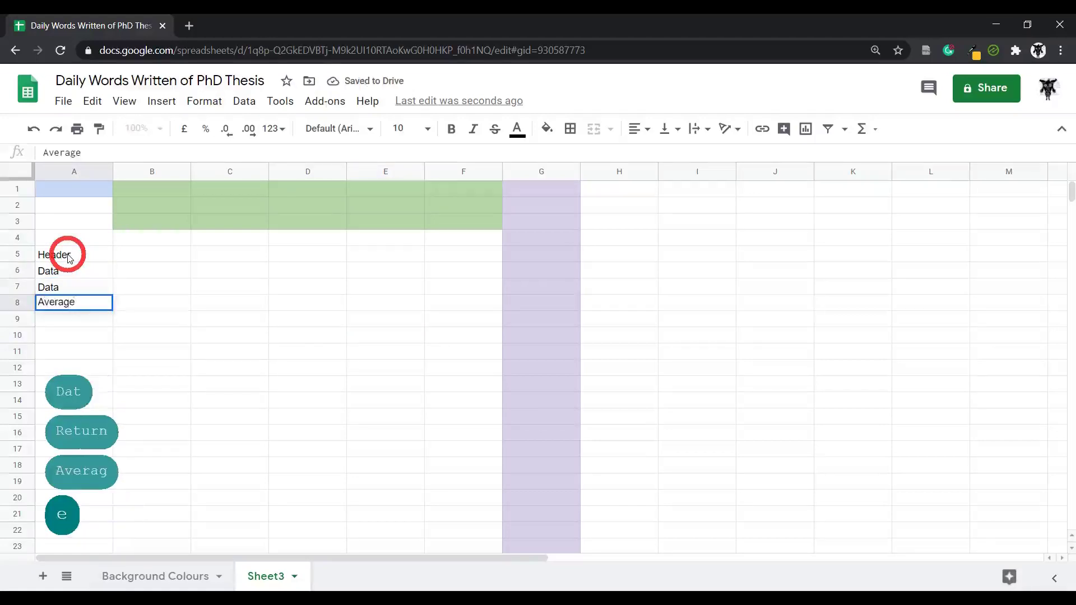
key(Return)
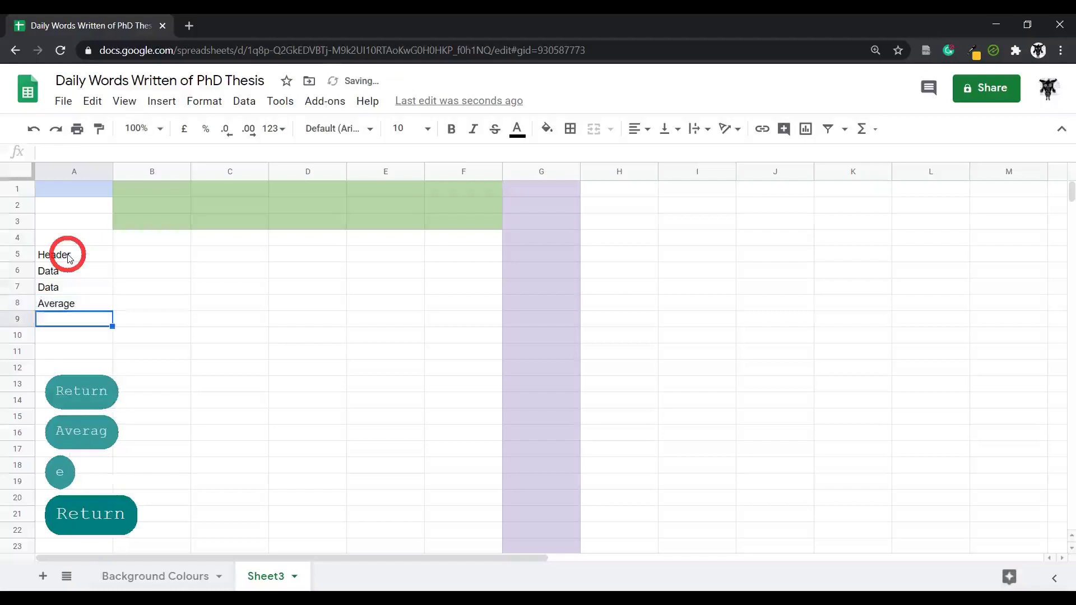
click(72, 258)
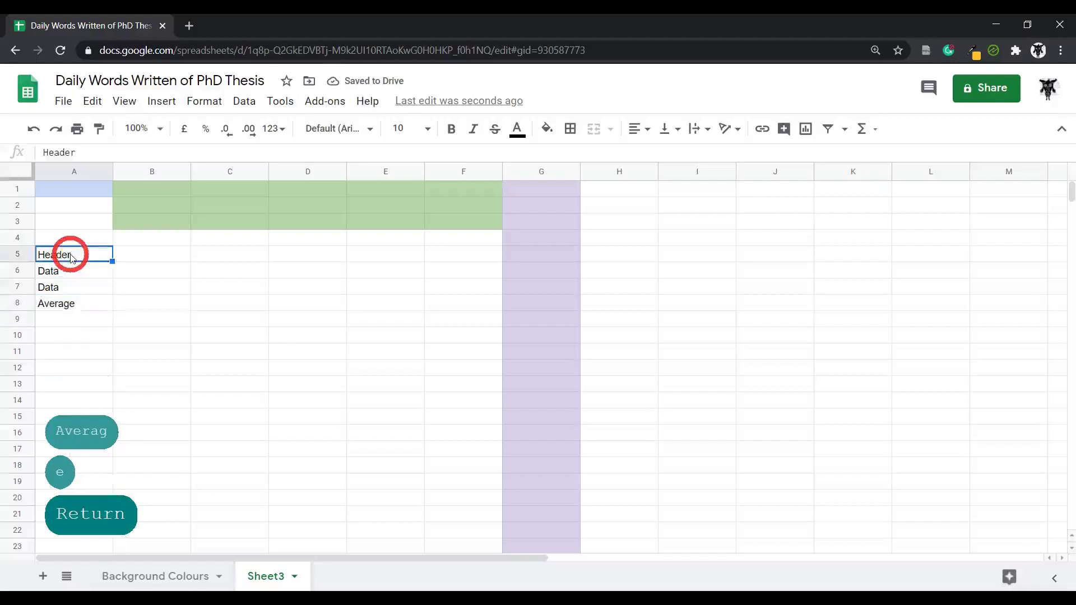
Give the Header cell A5 a light green fill and Data cells A6:A7 pale green
click(547, 128)
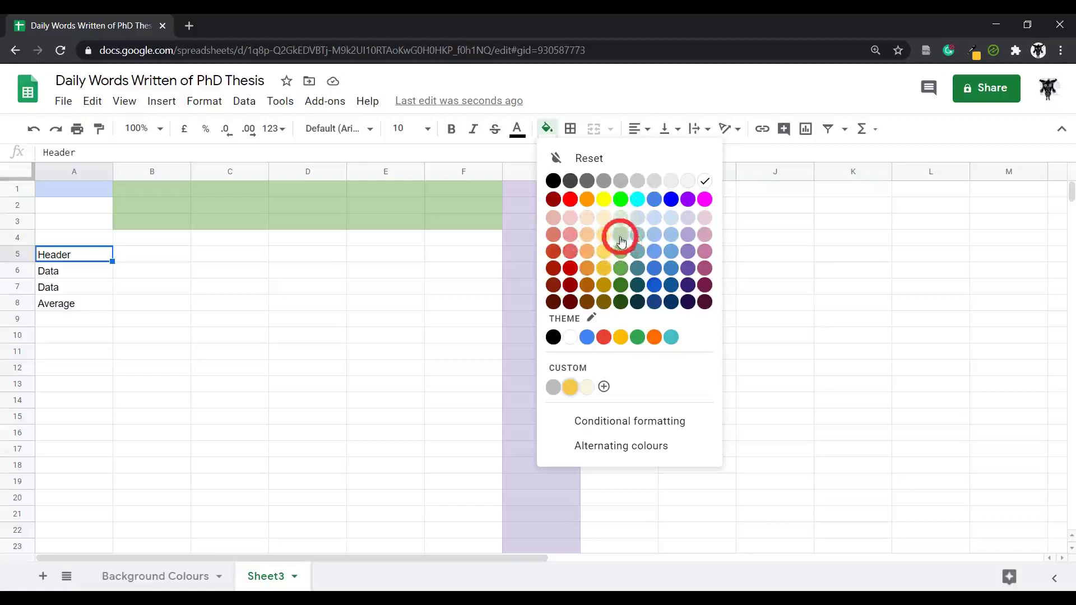
click(620, 249)
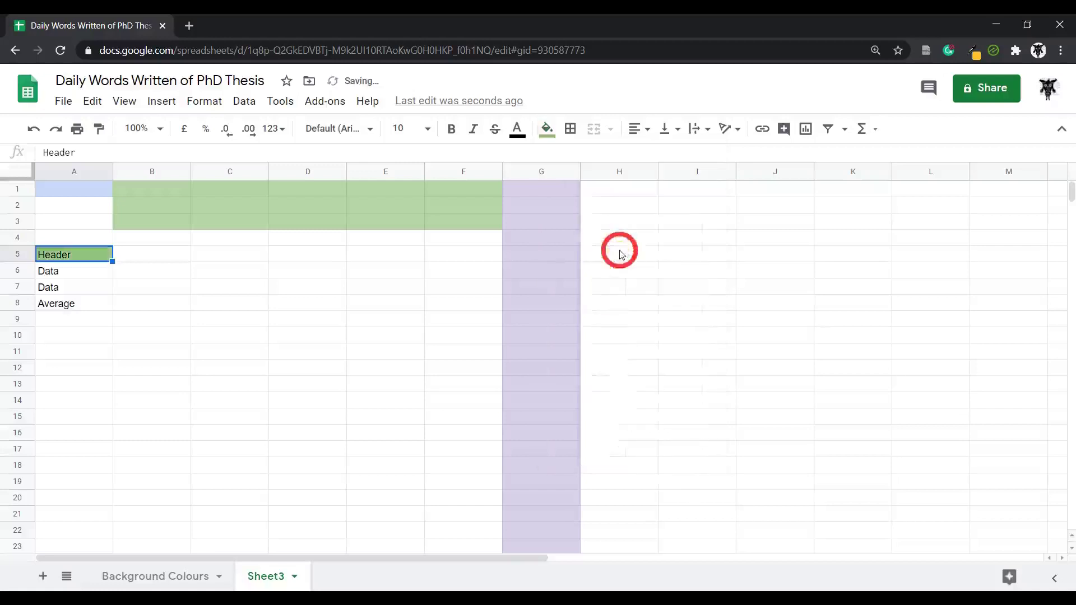
click(79, 273)
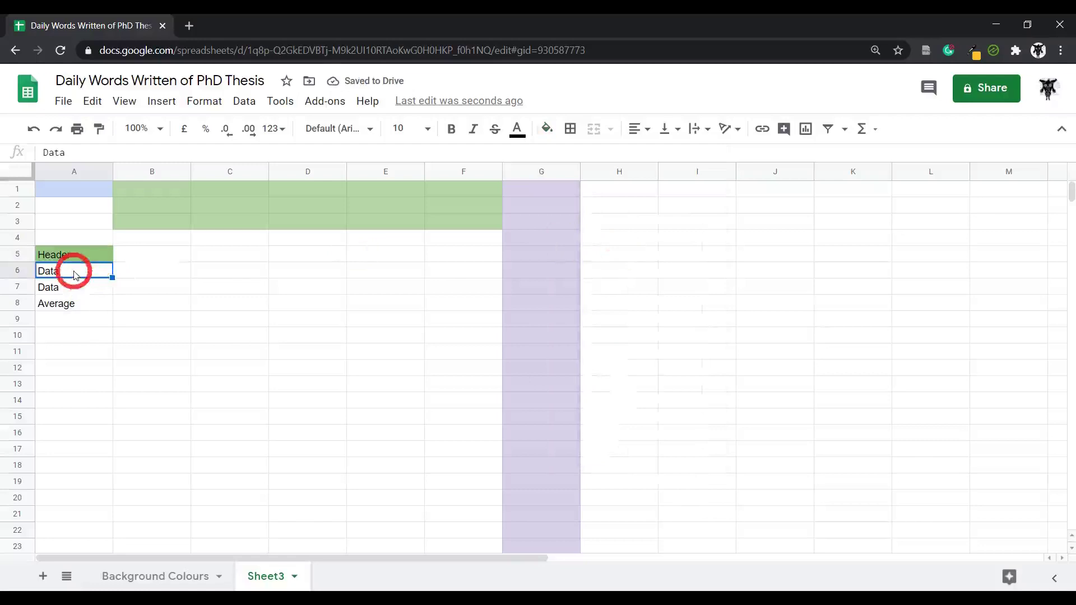
drag(76, 274, 84, 290)
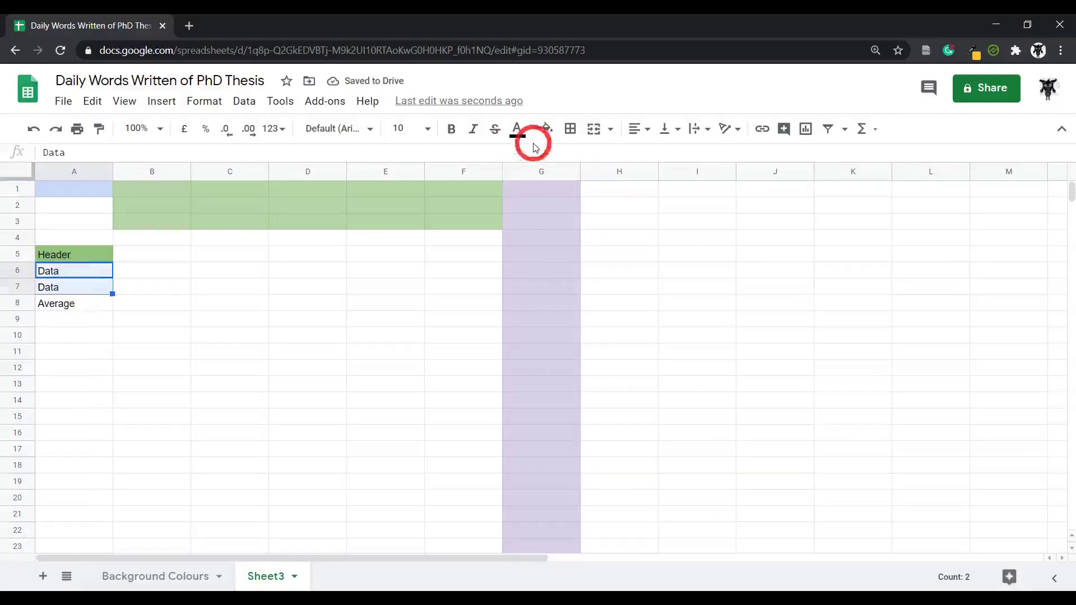
click(546, 129)
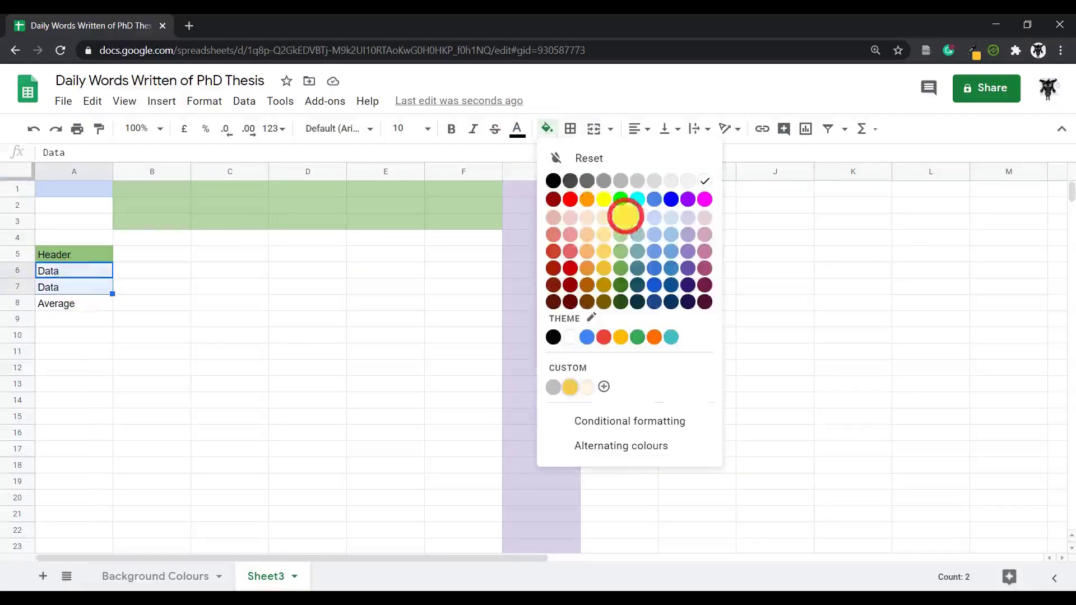
click(622, 216)
Make the Average label in A8 bold with a dark green 1 fill
click(88, 311)
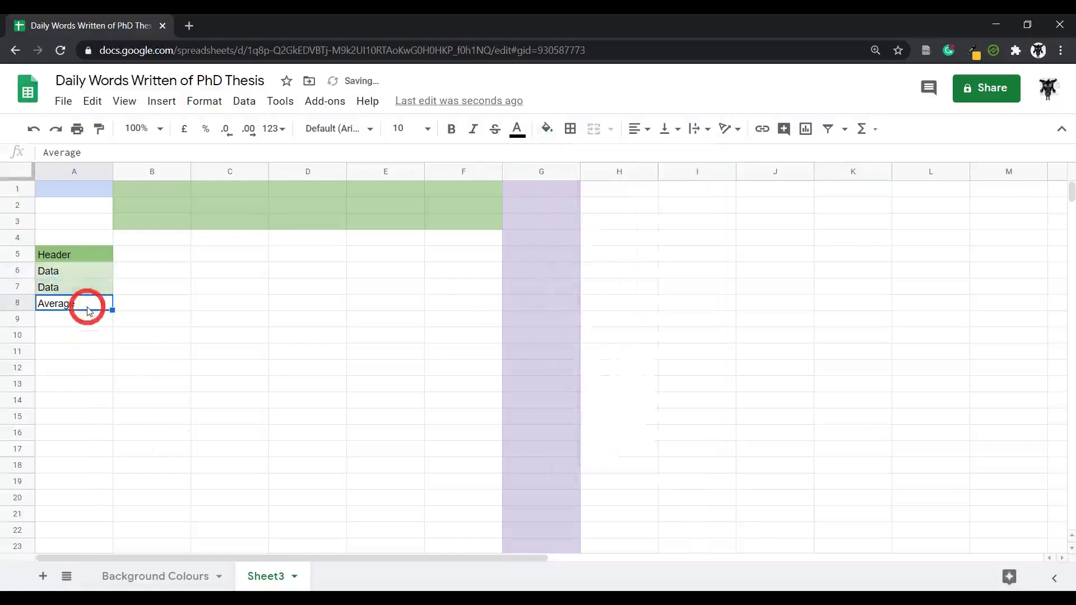
key(ctrl+b)
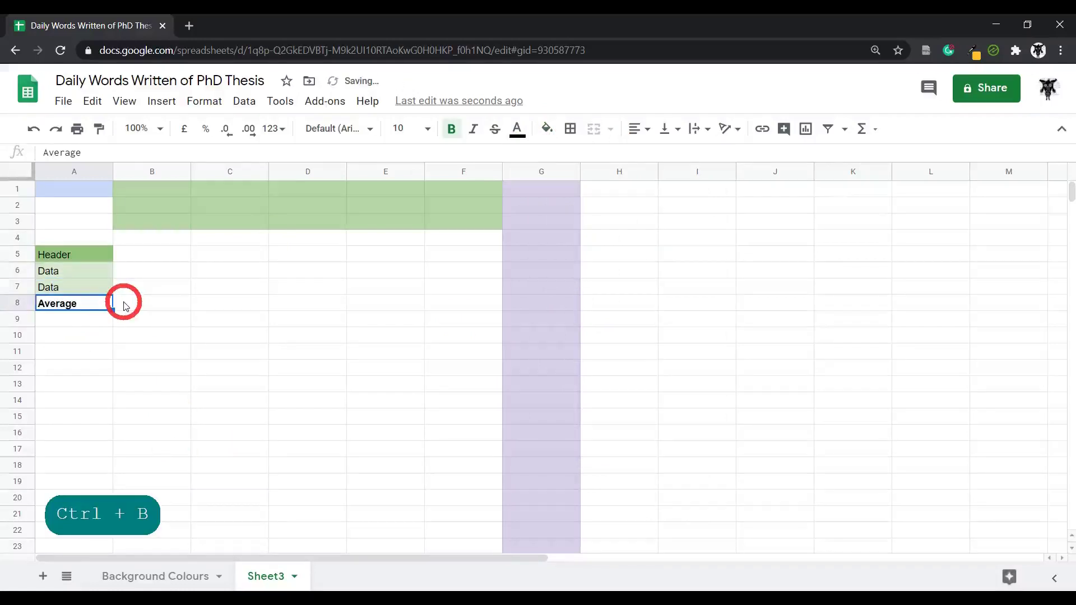
click(547, 129)
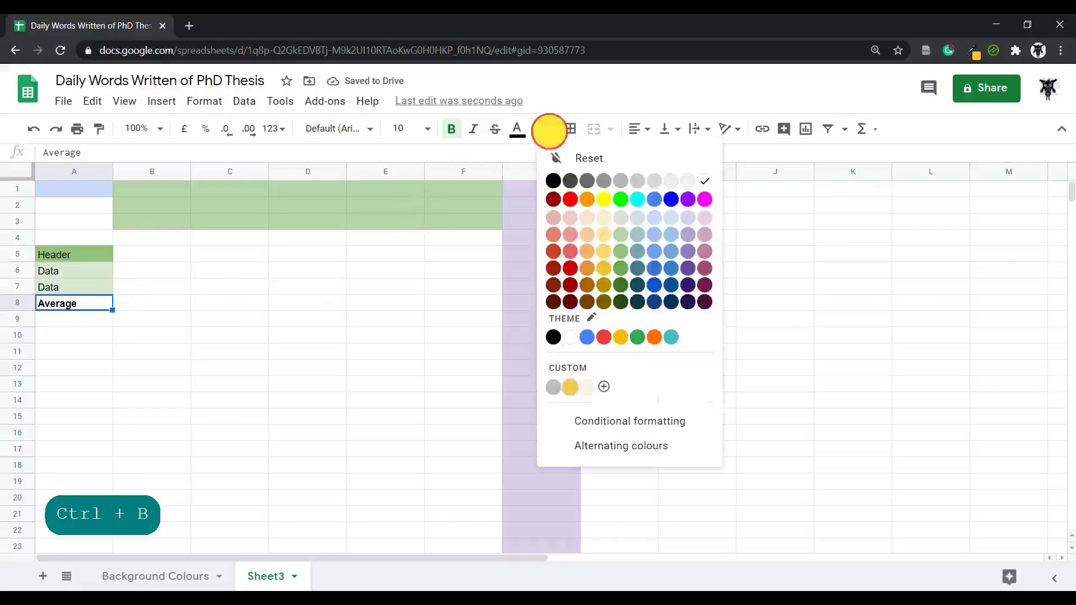
click(622, 272)
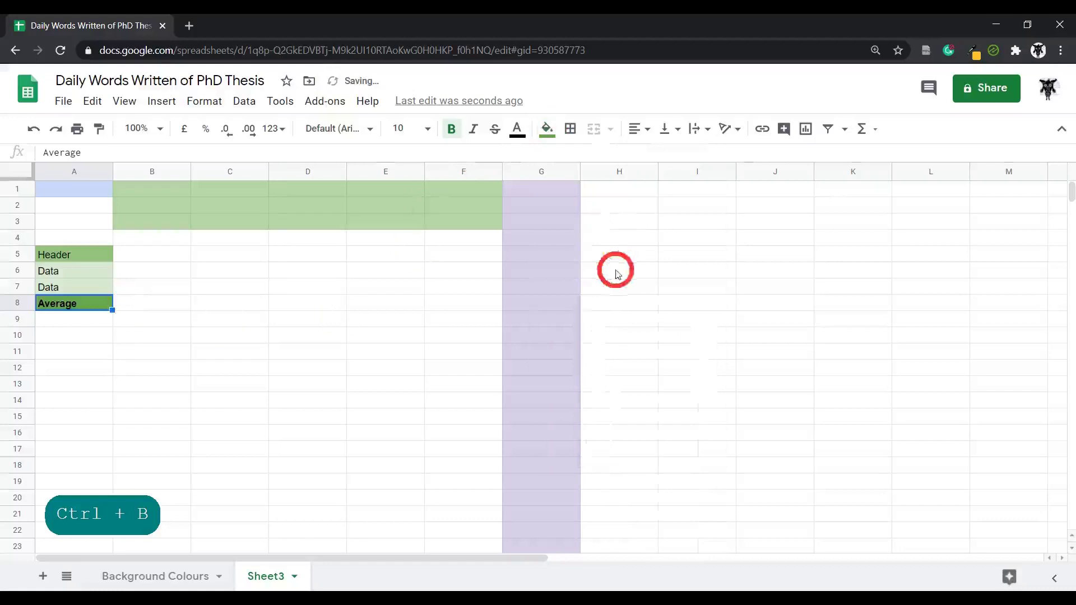
click(224, 285)
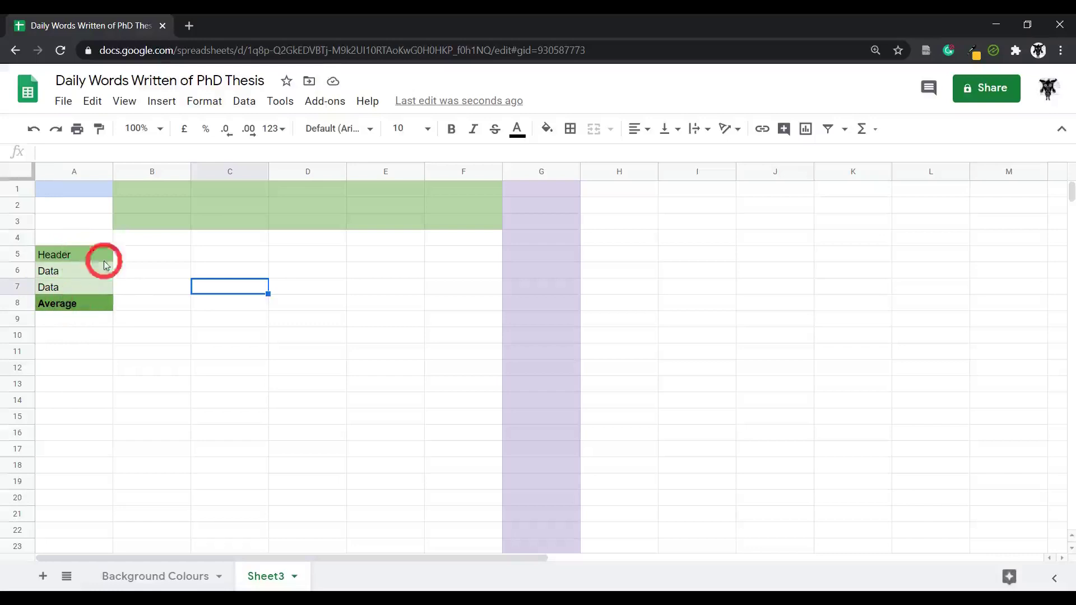
click(203, 263)
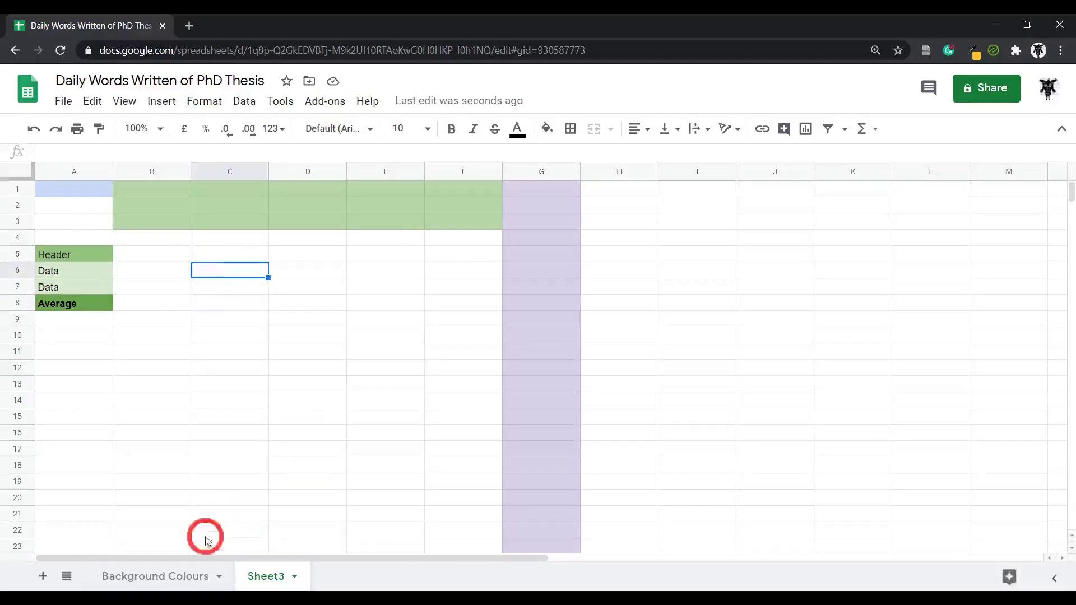
Switch to the Background Colours sheet and inspect the Week 1 word counts B4:H8
click(197, 577)
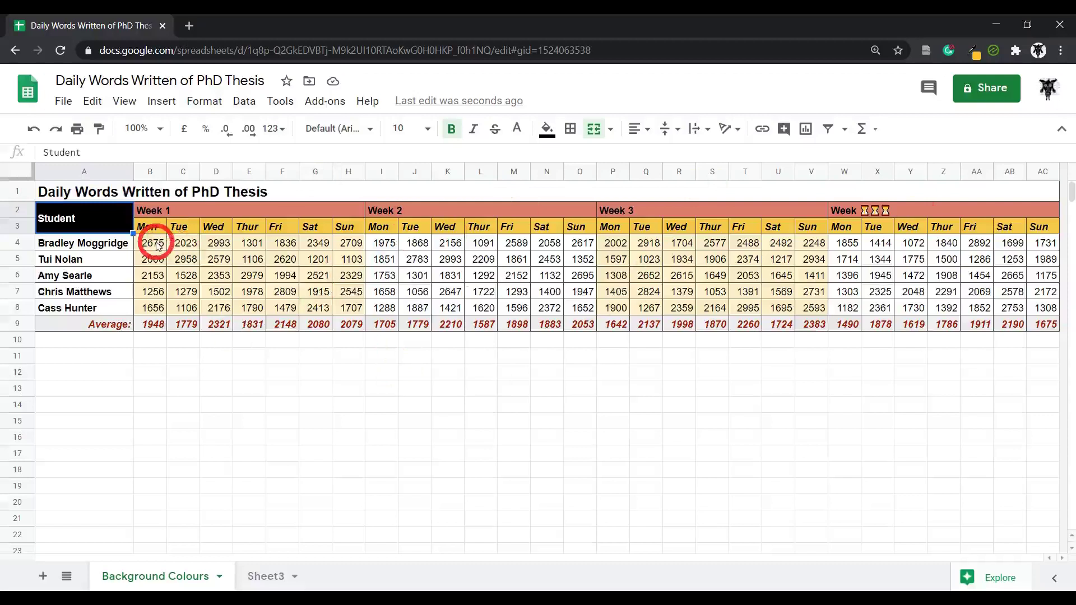
drag(157, 247, 345, 305)
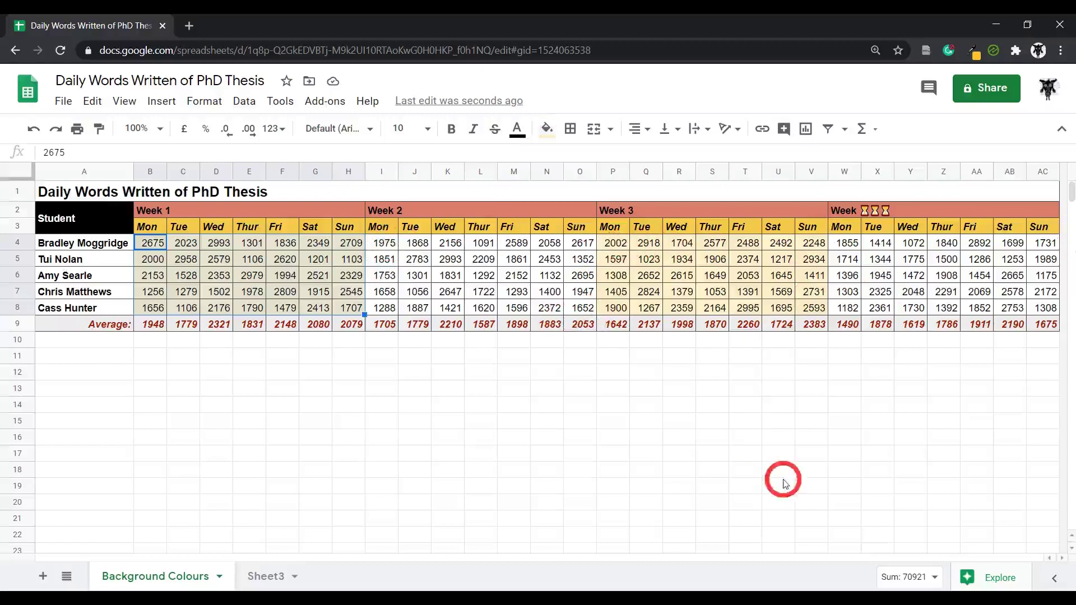
click(303, 375)
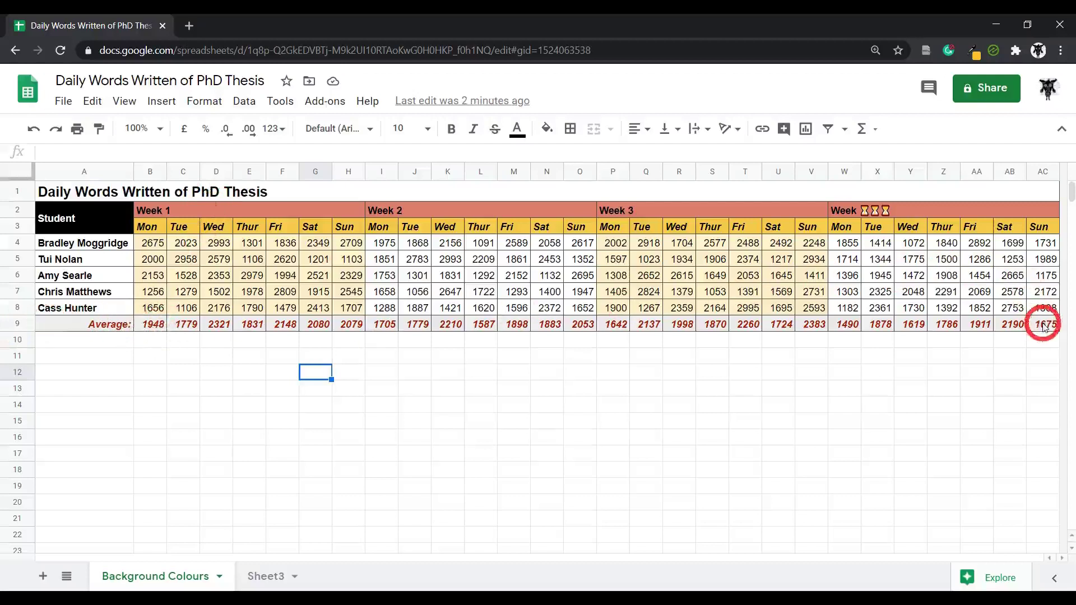
click(289, 374)
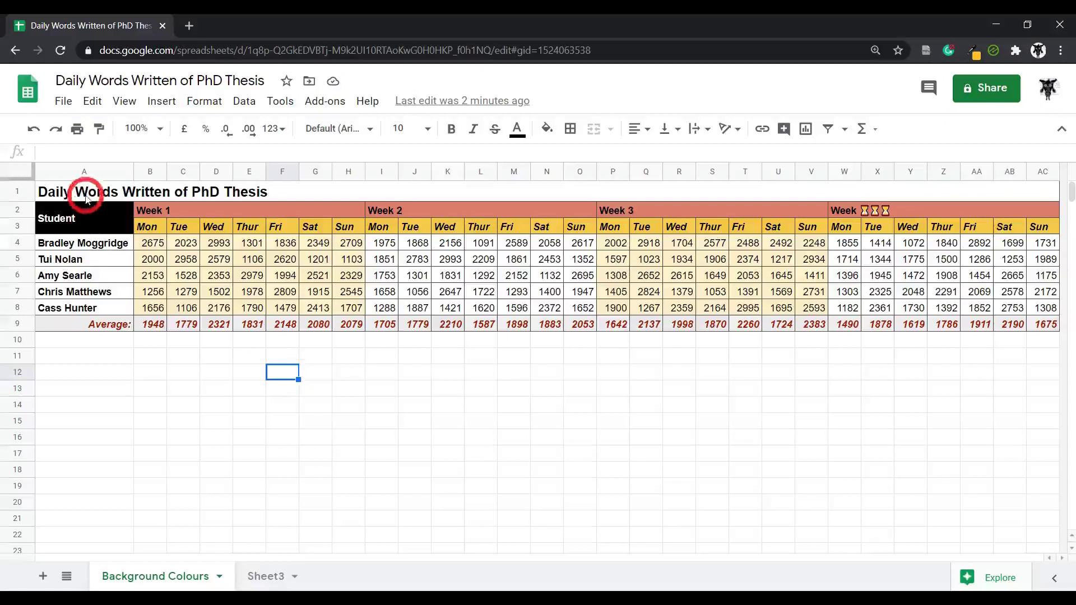
click(190, 197)
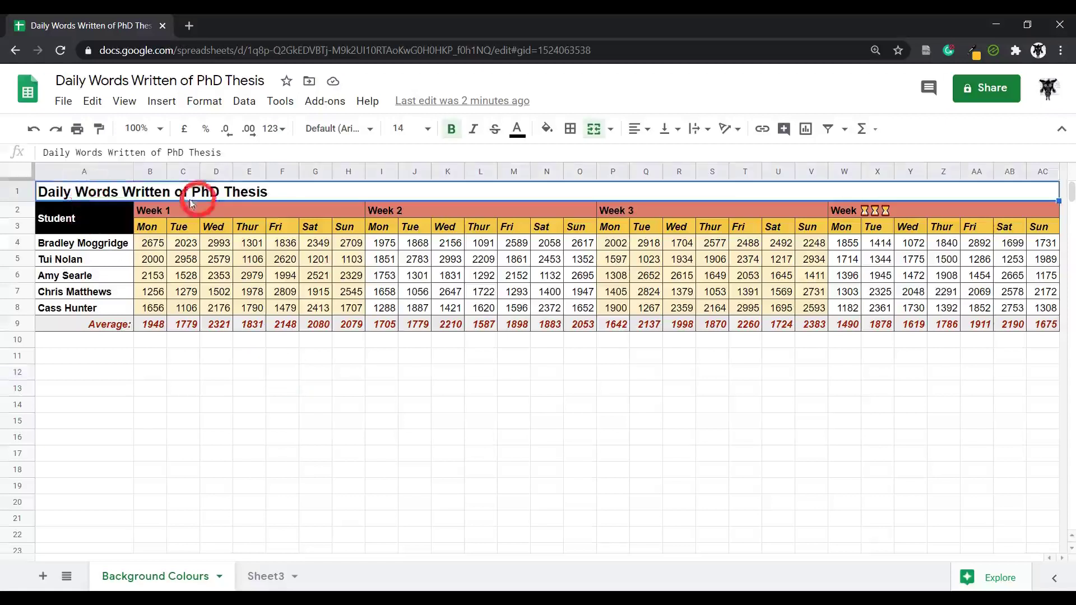
shift+click(1045, 324)
key(ctrl+backslash)
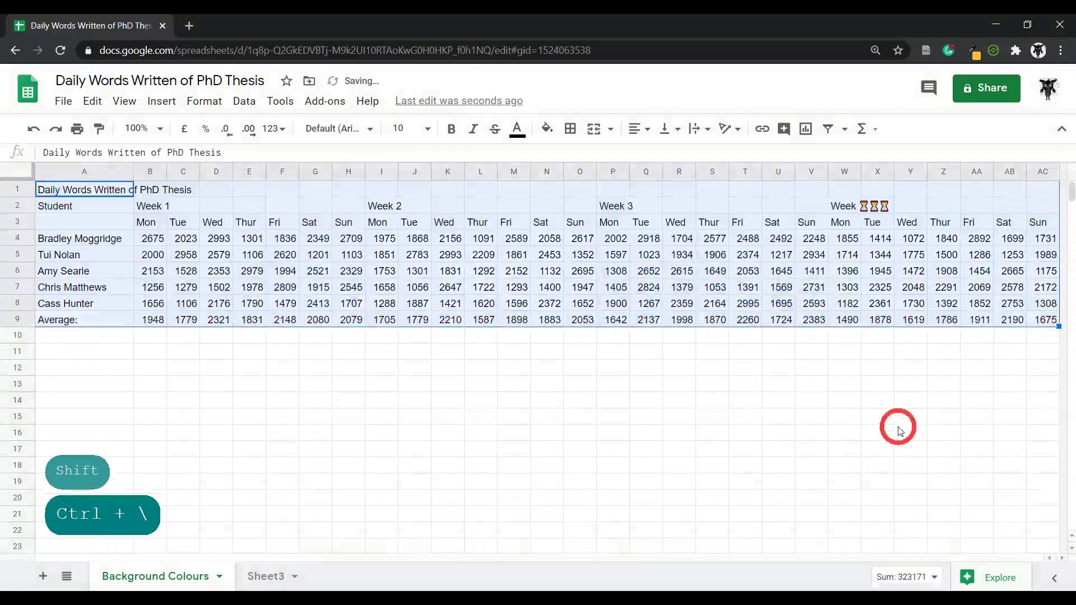
key(ctrl+z)
click(276, 395)
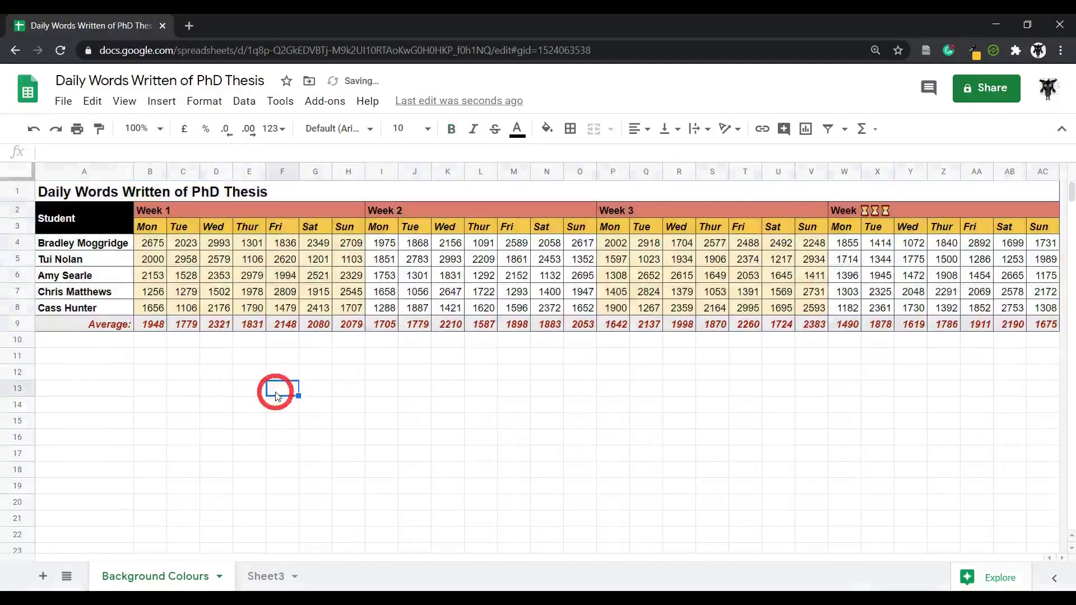